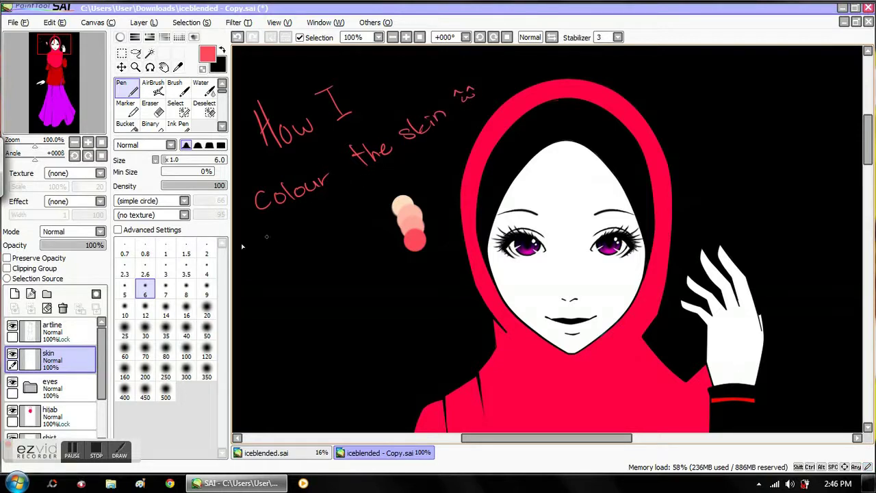
Fill the skin layer with the palest skin swatch using the AirBrush at size 250 with opacity preserved.
{"action": "left_click", "coordinate": [178, 67]}
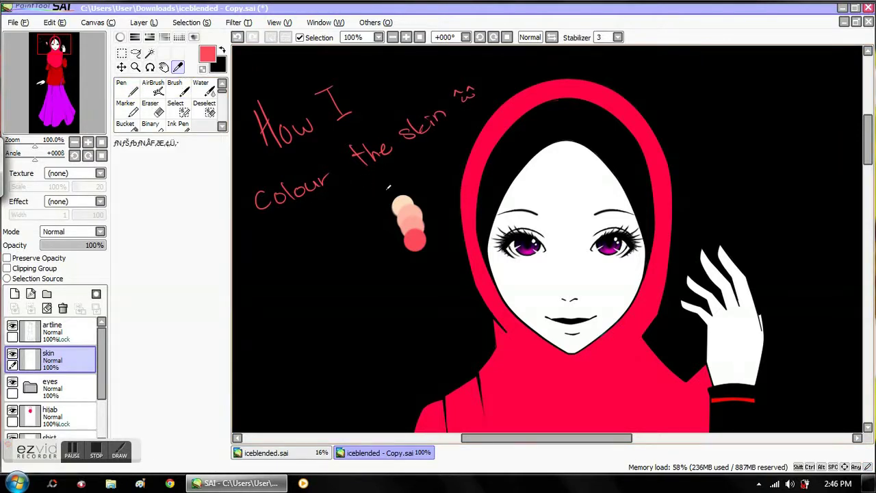
{"action": "left_click", "coordinate": [153, 89]}
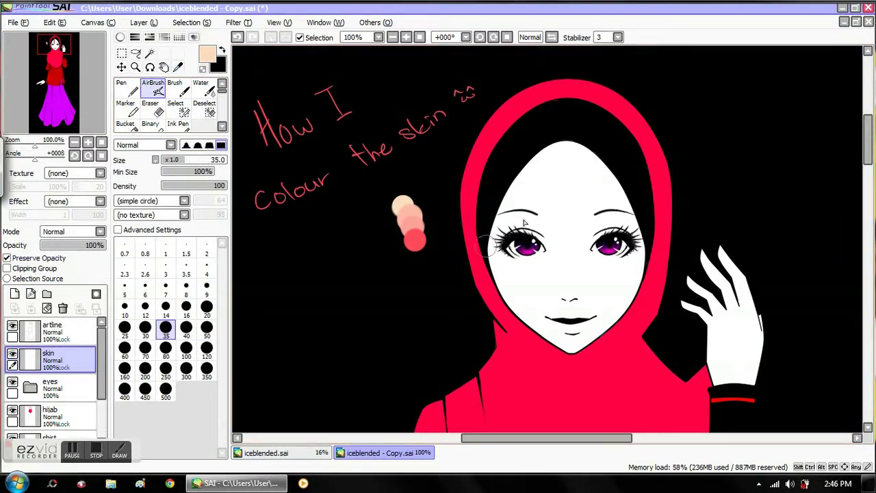
{"action": "left_click", "coordinate": [165, 368]}
{"action": "mouse_move", "coordinate": [512, 286]}
{"action": "left_mouse_down"}
{"action": "mouse_move", "coordinate": [586, 253]}
{"action": "mouse_move", "coordinate": [568, 161]}
{"action": "mouse_move", "coordinate": [680, 346]}
{"action": "mouse_move", "coordinate": [773, 327]}
{"action": "mouse_move", "coordinate": [633, 198]}
{"action": "left_mouse_up"}
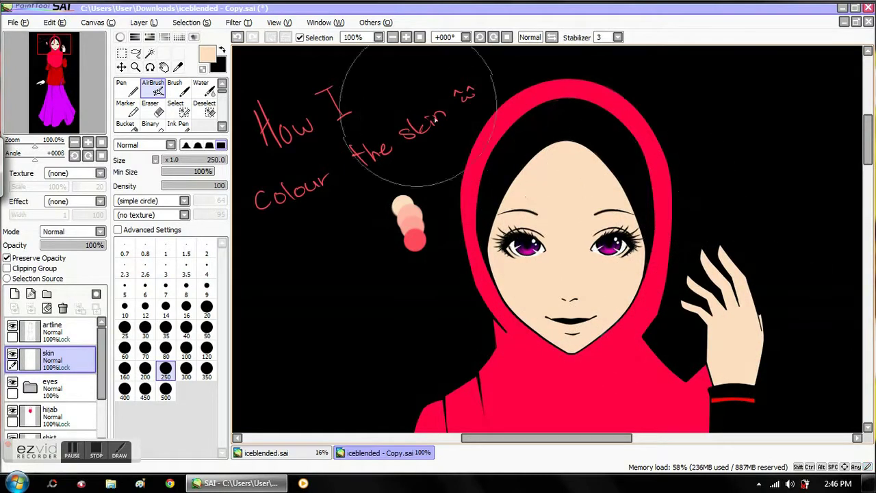
Shade the forehead, eye area and outer edges of the face with the light peach swatch, using a soft AirBrush at size 70 and density 60.
{"action": "left_click", "coordinate": [405, 38]}
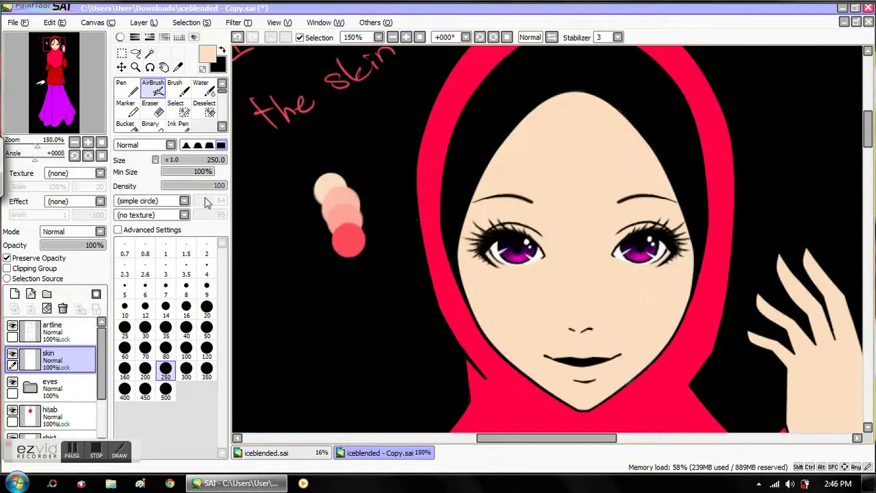
{"action": "left_click", "coordinate": [179, 68]}
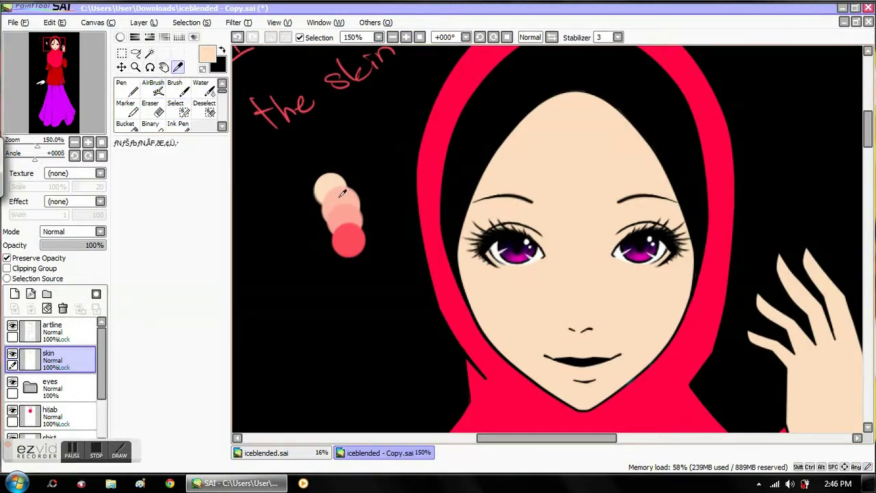
{"action": "left_click", "coordinate": [153, 89]}
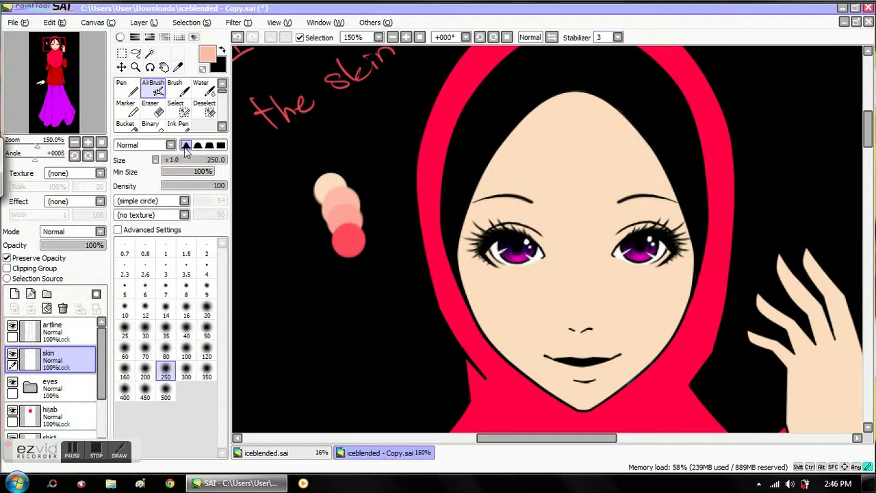
{"action": "left_click", "coordinate": [145, 349]}
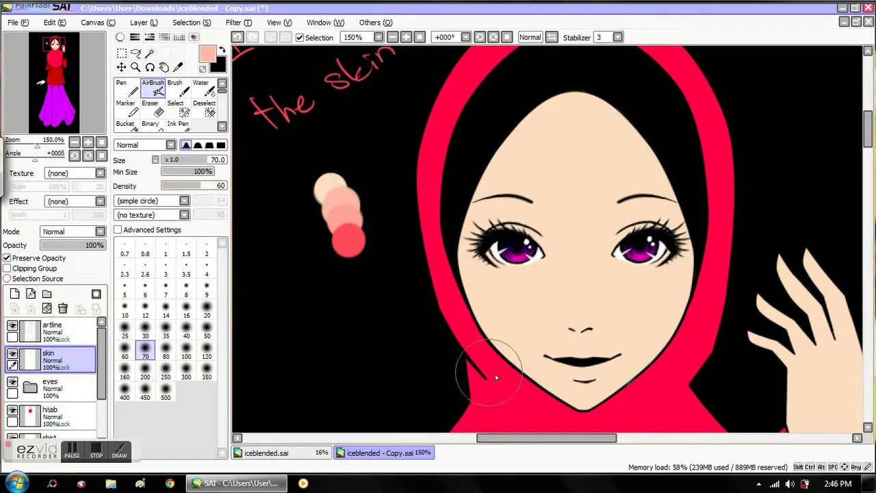
{"action": "mouse_move", "coordinate": [496, 233]}
{"action": "left_mouse_down"}
{"action": "mouse_move", "coordinate": [520, 176]}
{"action": "mouse_move", "coordinate": [568, 120]}
{"action": "mouse_move", "coordinate": [543, 136]}
{"action": "mouse_move", "coordinate": [588, 108]}
{"action": "mouse_move", "coordinate": [674, 214]}
{"action": "mouse_move", "coordinate": [669, 209]}
{"action": "mouse_move", "coordinate": [685, 307]}
{"action": "mouse_move", "coordinate": [692, 204]}
{"action": "mouse_move", "coordinate": [668, 158]}
{"action": "mouse_move", "coordinate": [664, 214]}
{"action": "left_mouse_up"}
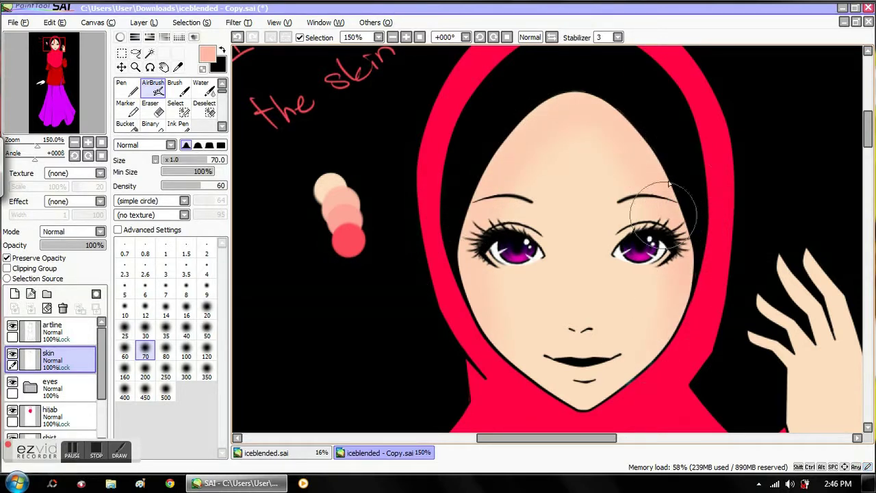
{"action": "mouse_move", "coordinate": [470, 244]}
{"action": "left_mouse_down"}
{"action": "mouse_move", "coordinate": [518, 263]}
{"action": "mouse_move", "coordinate": [477, 259]}
{"action": "mouse_move", "coordinate": [481, 245]}
{"action": "left_mouse_up"}
{"action": "mouse_move", "coordinate": [674, 240]}
{"action": "left_mouse_down"}
{"action": "mouse_move", "coordinate": [600, 242]}
{"action": "mouse_move", "coordinate": [691, 234]}
{"action": "mouse_move", "coordinate": [624, 283]}
{"action": "left_mouse_up"}
{"action": "mouse_move", "coordinate": [486, 271]}
{"action": "left_mouse_down"}
{"action": "mouse_move", "coordinate": [518, 382]}
{"action": "mouse_move", "coordinate": [500, 332]}
{"action": "left_mouse_up"}
{"action": "mouse_move", "coordinate": [534, 145]}
{"action": "left_mouse_down"}
{"action": "mouse_move", "coordinate": [608, 102]}
{"action": "mouse_move", "coordinate": [635, 130]}
{"action": "left_mouse_up"}
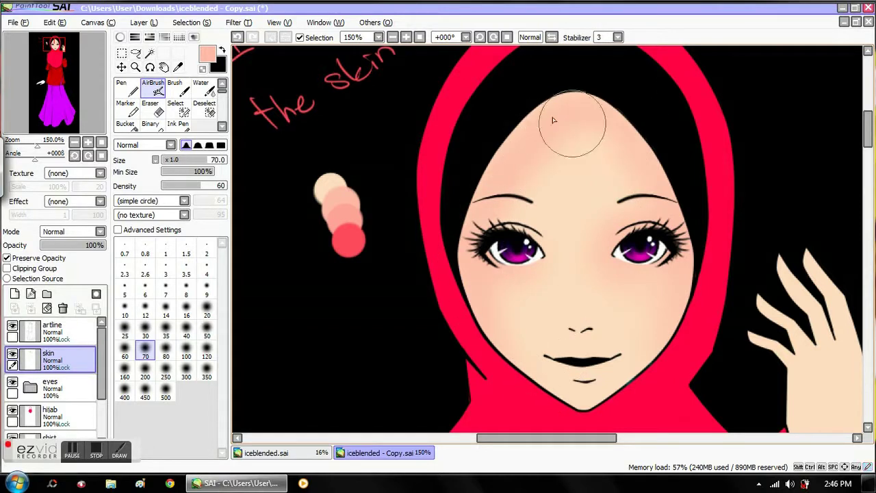
{"action": "mouse_move", "coordinate": [678, 308]}
{"action": "left_mouse_down"}
{"action": "mouse_move", "coordinate": [631, 123]}
{"action": "mouse_move", "coordinate": [698, 251]}
{"action": "left_mouse_up"}
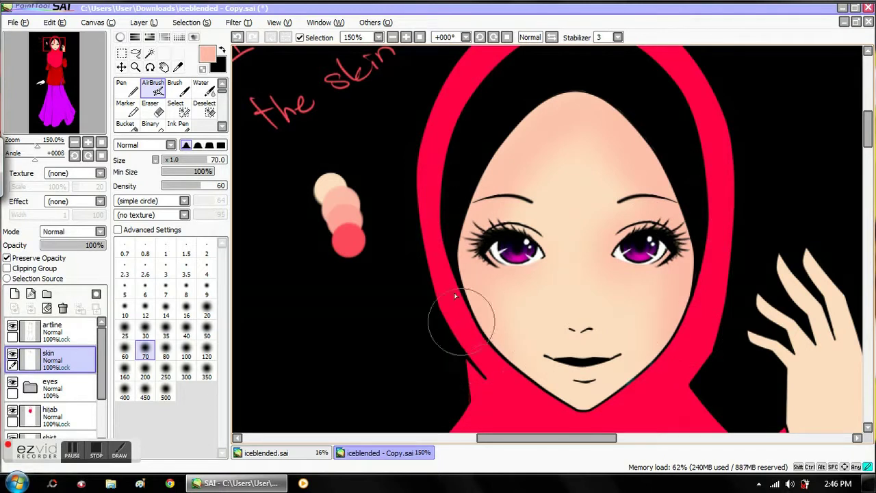
Airbrush peach shading around the nose and below the mouth at size 30, and pick the palest skin swatch for touch-ups.
{"action": "left_click", "coordinate": [143, 333]}
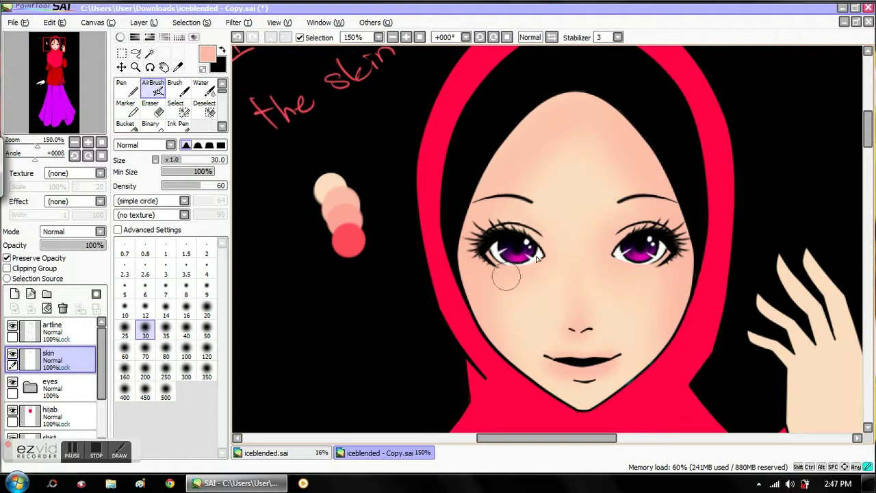
{"action": "mouse_move", "coordinate": [606, 439]}
{"action": "left_mouse_down"}
{"action": "mouse_move", "coordinate": [599, 415]}
{"action": "mouse_move", "coordinate": [597, 439]}
{"action": "left_mouse_up"}
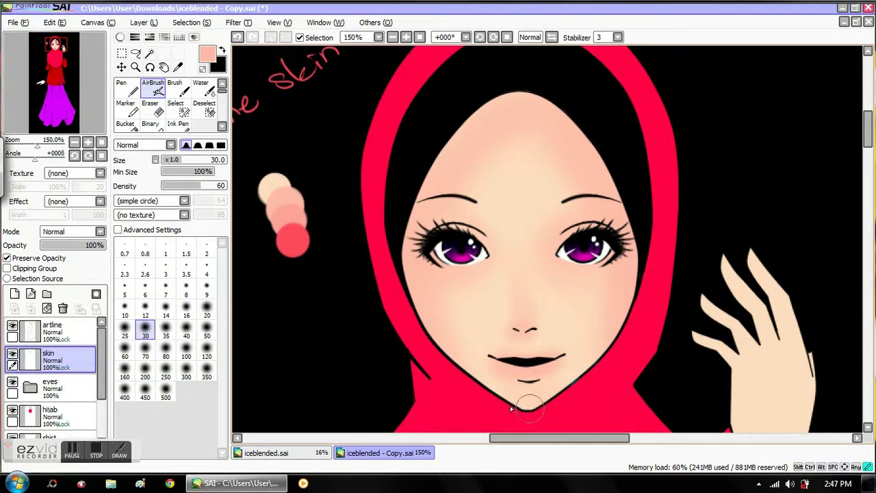
{"action": "left_click", "coordinate": [178, 67]}
{"action": "left_click", "coordinate": [277, 177]}
{"action": "left_click", "coordinate": [153, 89]}
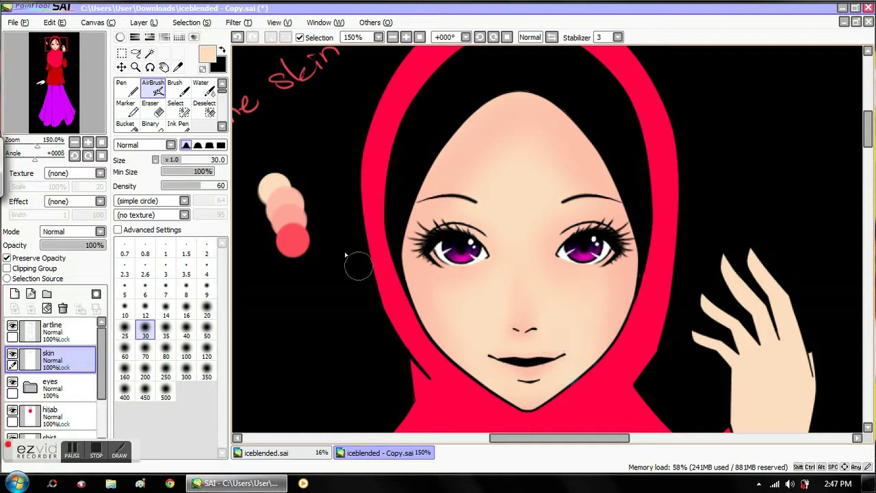
Blush both cheeks with the darker salmon swatch, using the AirBrush at size 50 and density 47.
{"action": "key", "text": "alt"}
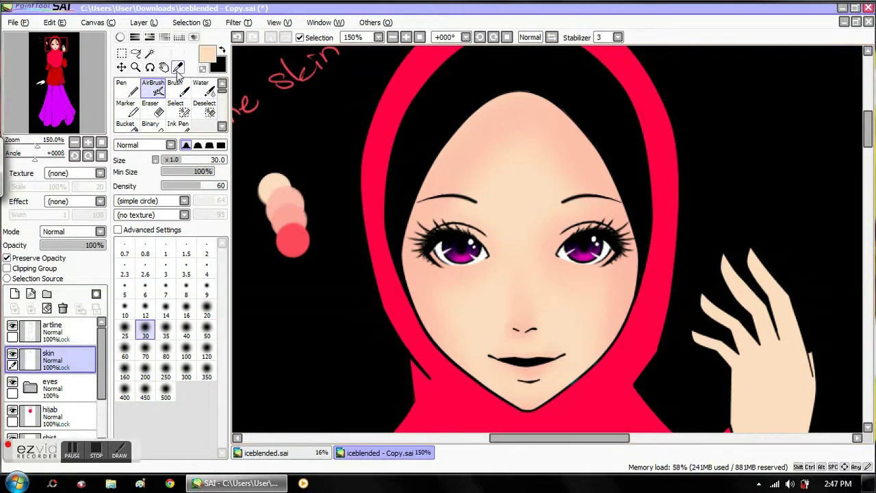
{"action": "left_click", "coordinate": [153, 89]}
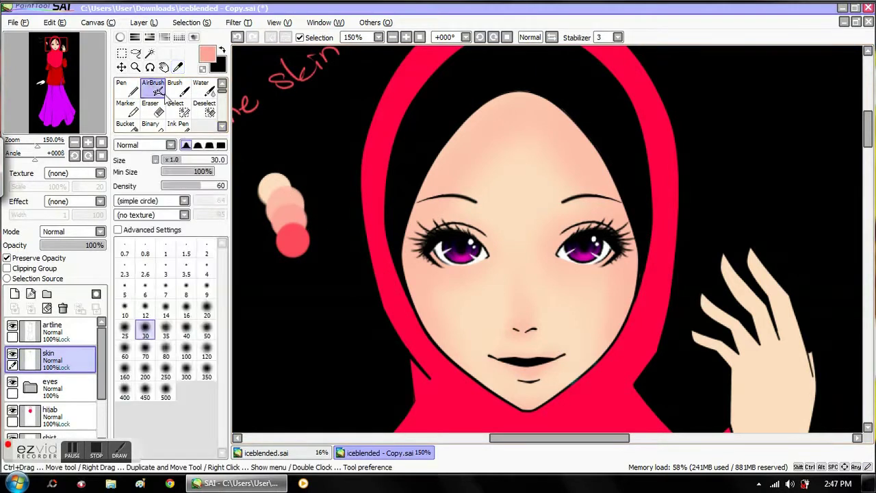
{"action": "left_click", "coordinate": [207, 333]}
{"action": "mouse_move", "coordinate": [409, 263]}
{"action": "left_mouse_down"}
{"action": "mouse_move", "coordinate": [424, 352]}
{"action": "mouse_move", "coordinate": [482, 388]}
{"action": "mouse_move", "coordinate": [441, 336]}
{"action": "left_mouse_up"}
{"action": "left_click_drag", "start_coordinate": [425, 268], "coordinate": [467, 312]}
{"action": "left_click_drag", "start_coordinate": [448, 260], "coordinate": [485, 295]}
{"action": "left_click_drag", "start_coordinate": [390, 267], "coordinate": [408, 332]}
{"action": "mouse_move", "coordinate": [428, 266]}
{"action": "left_mouse_down"}
{"action": "mouse_move", "coordinate": [431, 260]}
{"action": "mouse_move", "coordinate": [468, 289]}
{"action": "mouse_move", "coordinate": [445, 272]}
{"action": "left_mouse_up"}
{"action": "mouse_move", "coordinate": [416, 333]}
{"action": "left_mouse_down"}
{"action": "mouse_move", "coordinate": [424, 286]}
{"action": "mouse_move", "coordinate": [441, 298]}
{"action": "mouse_move", "coordinate": [452, 275]}
{"action": "mouse_move", "coordinate": [481, 284]}
{"action": "mouse_move", "coordinate": [480, 294]}
{"action": "mouse_move", "coordinate": [401, 242]}
{"action": "mouse_move", "coordinate": [441, 325]}
{"action": "left_mouse_up"}
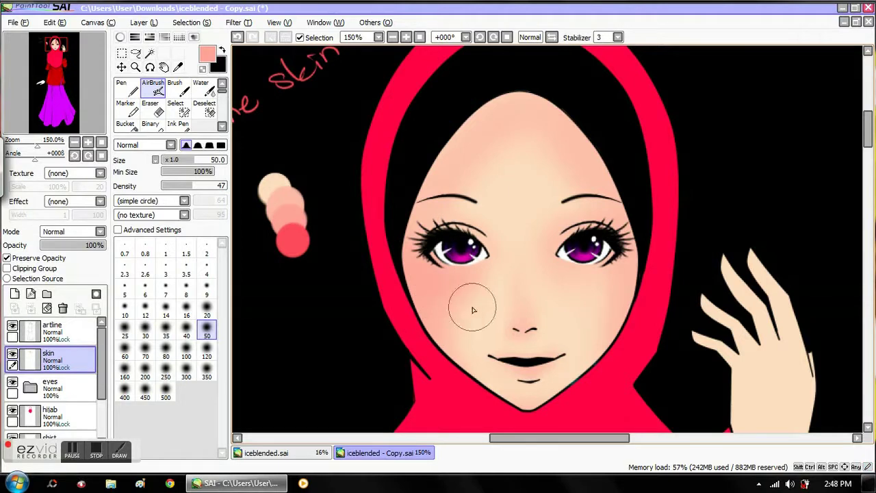
{"action": "mouse_move", "coordinate": [620, 286]}
{"action": "left_mouse_down"}
{"action": "mouse_move", "coordinate": [606, 304]}
{"action": "mouse_move", "coordinate": [596, 267]}
{"action": "mouse_move", "coordinate": [590, 288]}
{"action": "mouse_move", "coordinate": [571, 293]}
{"action": "mouse_move", "coordinate": [560, 275]}
{"action": "mouse_move", "coordinate": [634, 241]}
{"action": "mouse_move", "coordinate": [605, 335]}
{"action": "mouse_move", "coordinate": [604, 301]}
{"action": "mouse_move", "coordinate": [618, 279]}
{"action": "mouse_move", "coordinate": [557, 276]}
{"action": "left_mouse_up"}
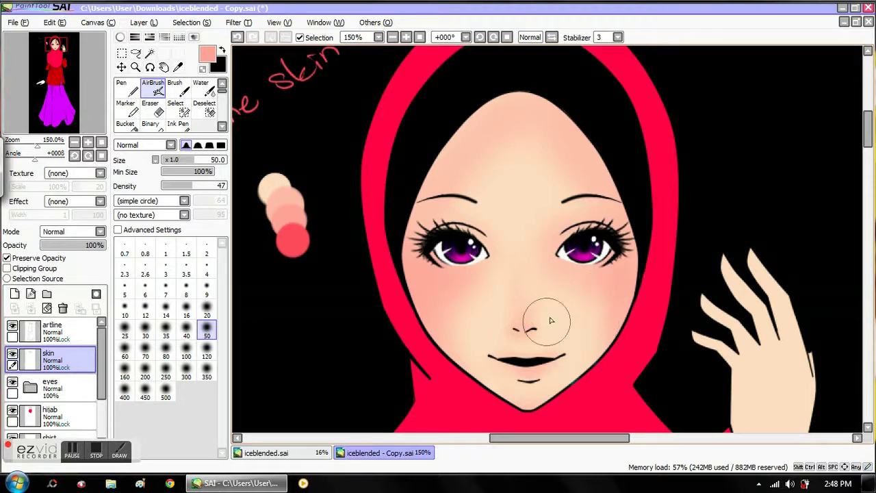
Soften the inner edge of the cheek blush with the Blur brush at size 50.
{"action": "left_click_drag", "start_coordinate": [208, 131], "coordinate": [211, 172]}
{"action": "left_click", "coordinate": [203, 167]}
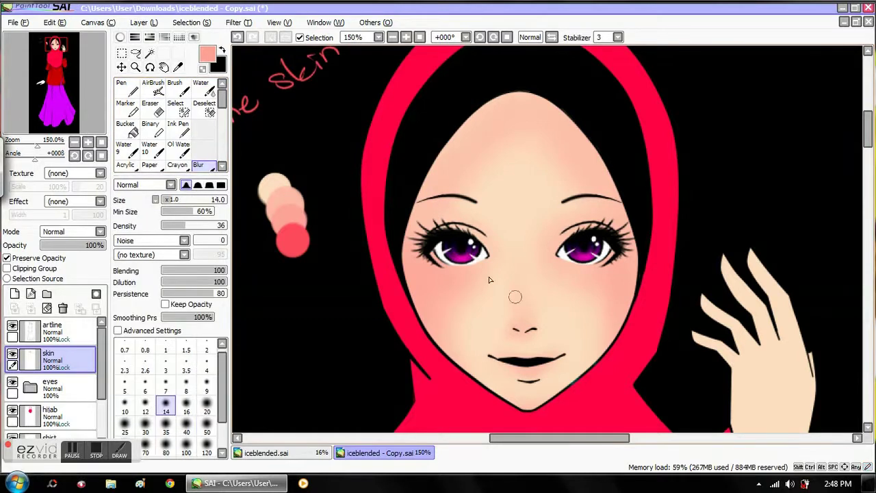
{"action": "mouse_move", "coordinate": [488, 286]}
{"action": "left_mouse_down"}
{"action": "mouse_move", "coordinate": [473, 272]}
{"action": "mouse_move", "coordinate": [466, 357]}
{"action": "mouse_move", "coordinate": [498, 288]}
{"action": "mouse_move", "coordinate": [527, 265]}
{"action": "mouse_move", "coordinate": [558, 266]}
{"action": "mouse_move", "coordinate": [607, 345]}
{"action": "mouse_move", "coordinate": [460, 281]}
{"action": "mouse_move", "coordinate": [500, 280]}
{"action": "left_mouse_up"}
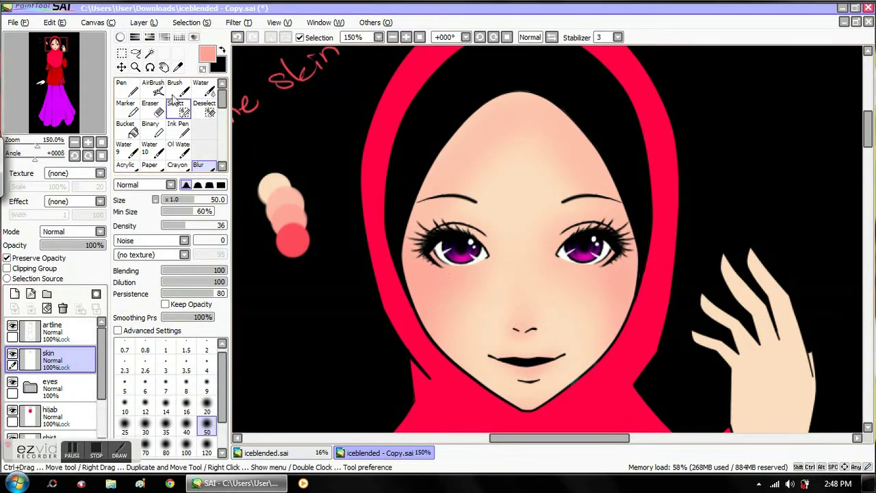
Airbrush more salmon blush onto the right cheek and blend it with the Blur brush.
{"action": "left_click", "coordinate": [152, 89]}
{"action": "mouse_move", "coordinate": [599, 291]}
{"action": "left_mouse_down"}
{"action": "mouse_move", "coordinate": [566, 275]}
{"action": "mouse_move", "coordinate": [554, 293]}
{"action": "mouse_move", "coordinate": [598, 298]}
{"action": "mouse_move", "coordinate": [607, 271]}
{"action": "mouse_move", "coordinate": [567, 266]}
{"action": "mouse_move", "coordinate": [562, 310]}
{"action": "mouse_move", "coordinate": [536, 326]}
{"action": "mouse_move", "coordinate": [553, 308]}
{"action": "mouse_move", "coordinate": [592, 336]}
{"action": "left_mouse_up"}
{"action": "left_click", "coordinate": [202, 166]}
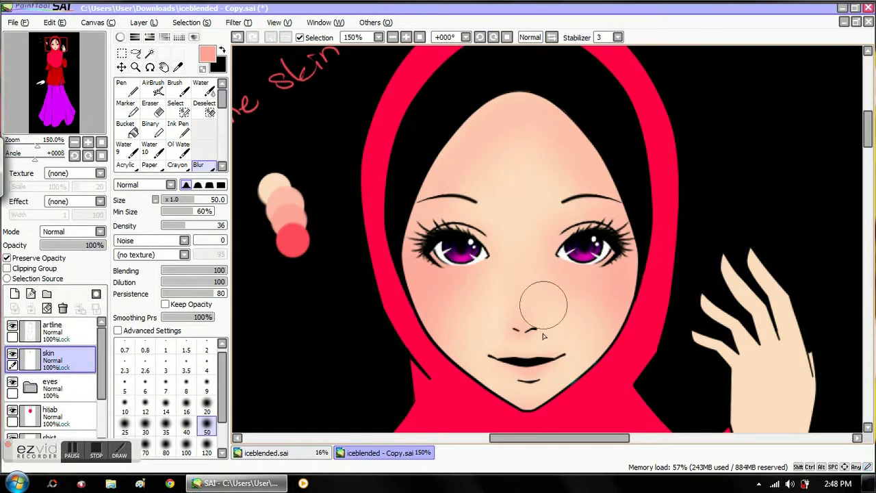
Tint the lower lip with the red swatch, using the AirBrush at size 14.
{"action": "key", "text": "alt"}
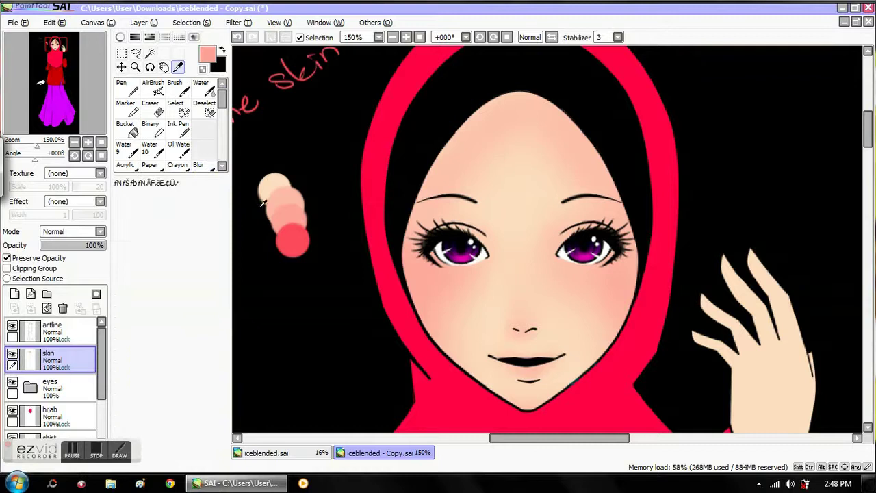
{"action": "left_click", "coordinate": [301, 230]}
{"action": "left_click", "coordinate": [153, 87]}
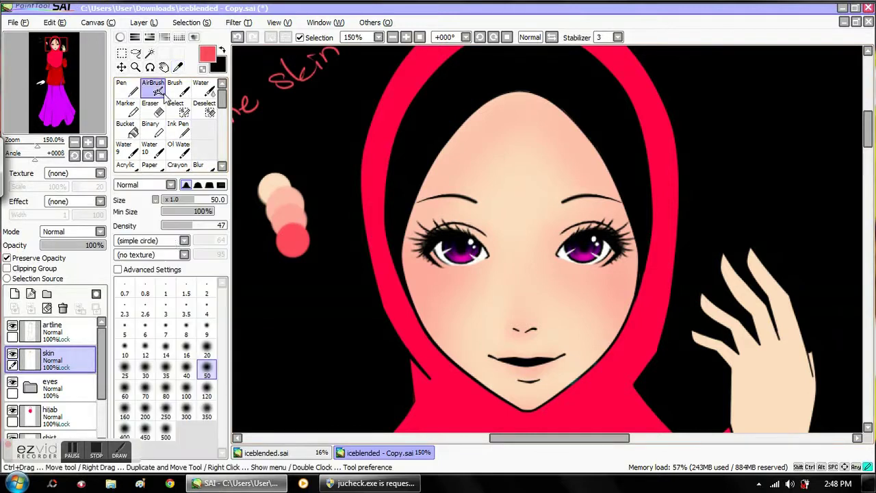
{"action": "left_click", "coordinate": [165, 350]}
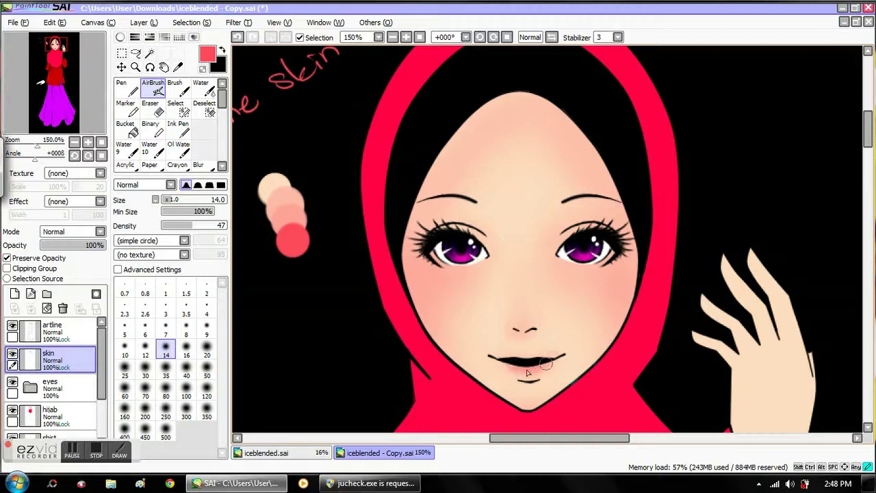
{"action": "mouse_move", "coordinate": [513, 368]}
{"action": "left_mouse_down"}
{"action": "mouse_move", "coordinate": [548, 354]}
{"action": "mouse_move", "coordinate": [552, 364]}
{"action": "left_mouse_up"}
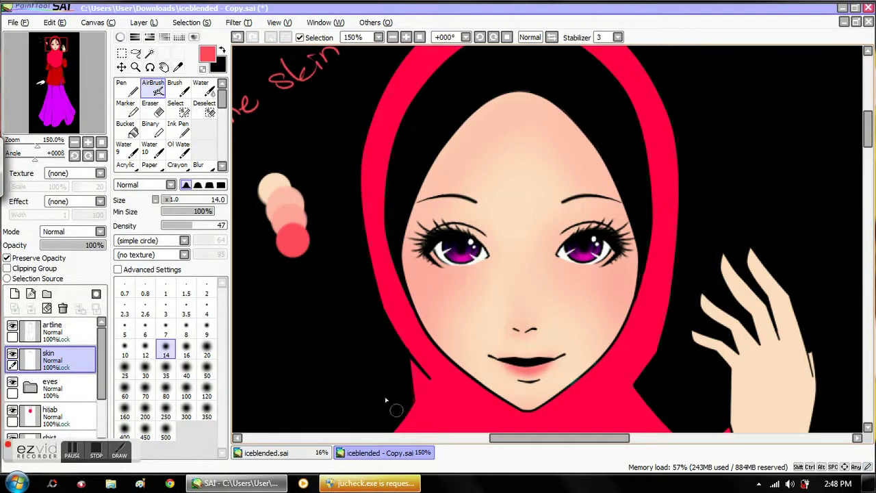
Build up red on both lips with the AirBrush at density 36, using size 20 and size 10 for the edges.
{"action": "scroll", "coordinate": [436, 55], "scroll_direction": "up", "scroll_amount": 1}
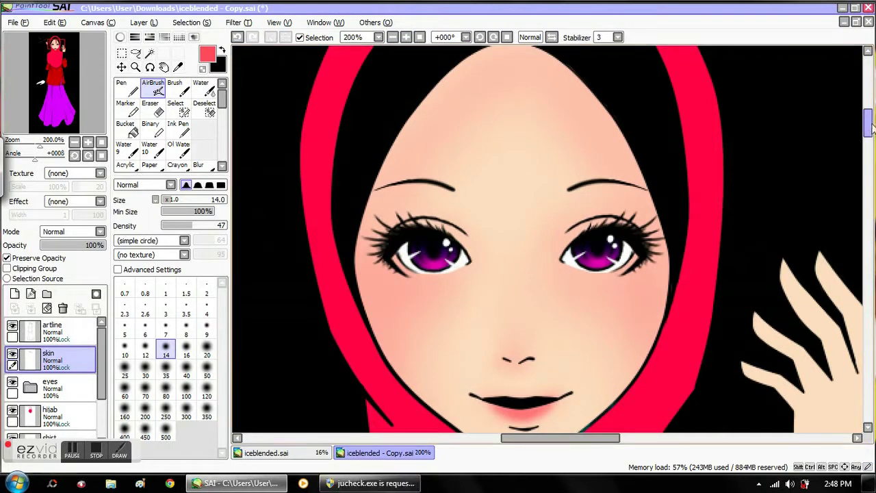
{"action": "scroll", "coordinate": [794, 195], "scroll_direction": "down", "scroll_amount": 4}
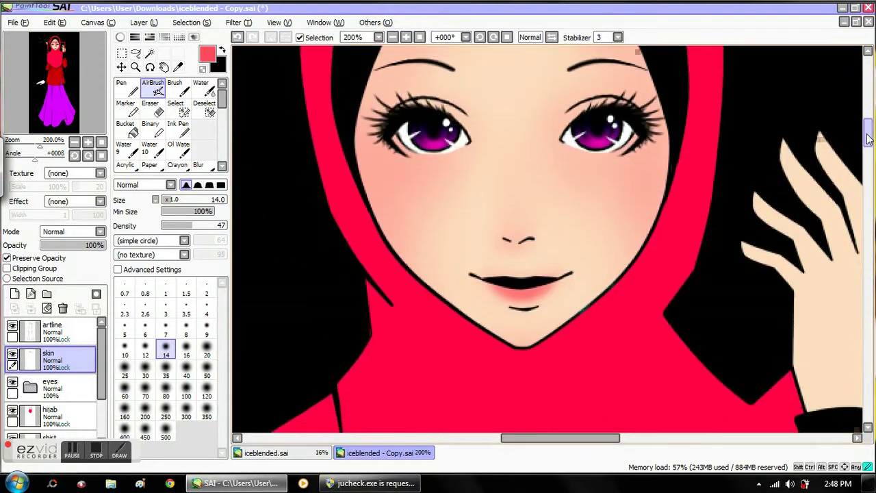
{"action": "left_click", "coordinate": [207, 350]}
{"action": "left_click", "coordinate": [185, 226]}
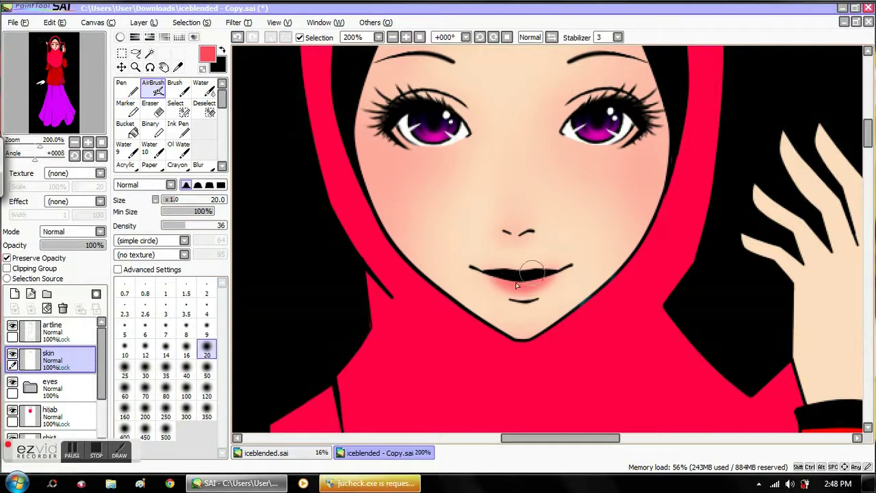
{"action": "mouse_move", "coordinate": [509, 291]}
{"action": "left_mouse_down"}
{"action": "mouse_move", "coordinate": [563, 285]}
{"action": "mouse_move", "coordinate": [535, 291]}
{"action": "mouse_move", "coordinate": [561, 276]}
{"action": "mouse_move", "coordinate": [497, 284]}
{"action": "mouse_move", "coordinate": [548, 280]}
{"action": "mouse_move", "coordinate": [538, 293]}
{"action": "mouse_move", "coordinate": [529, 286]}
{"action": "mouse_move", "coordinate": [537, 272]}
{"action": "mouse_move", "coordinate": [511, 275]}
{"action": "mouse_move", "coordinate": [518, 270]}
{"action": "mouse_move", "coordinate": [526, 274]}
{"action": "mouse_move", "coordinate": [494, 277]}
{"action": "mouse_move", "coordinate": [528, 276]}
{"action": "left_mouse_up"}
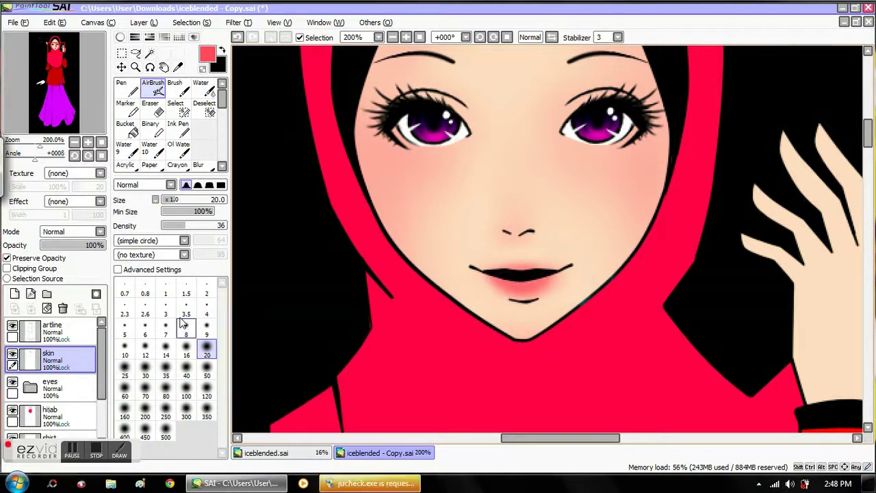
{"action": "left_click", "coordinate": [124, 349]}
{"action": "mouse_move", "coordinate": [501, 268]}
{"action": "left_mouse_down"}
{"action": "mouse_move", "coordinate": [554, 269]}
{"action": "mouse_move", "coordinate": [534, 274]}
{"action": "mouse_move", "coordinate": [526, 292]}
{"action": "mouse_move", "coordinate": [493, 278]}
{"action": "left_mouse_up"}
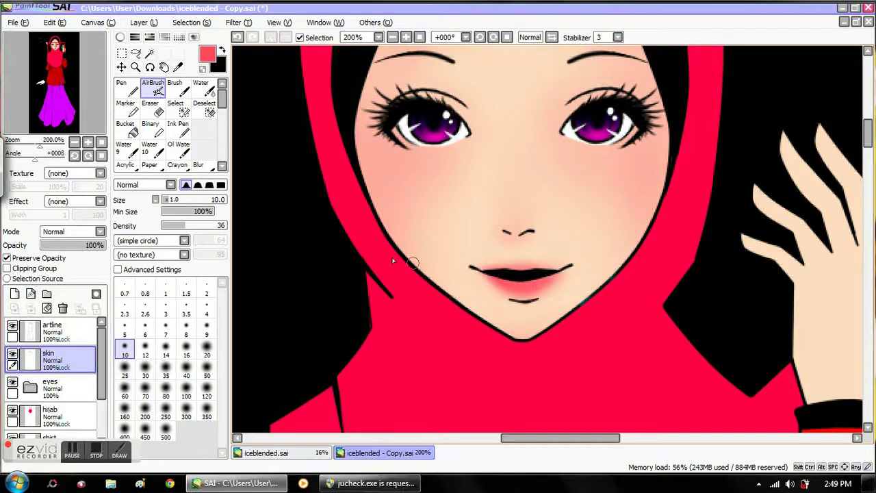
Choose a more saturated red and deepen the lip colour with the AirBrush at size 10.
{"action": "left_click", "coordinate": [120, 37]}
{"action": "left_click_drag", "start_coordinate": [189, 69], "coordinate": [195, 66]}
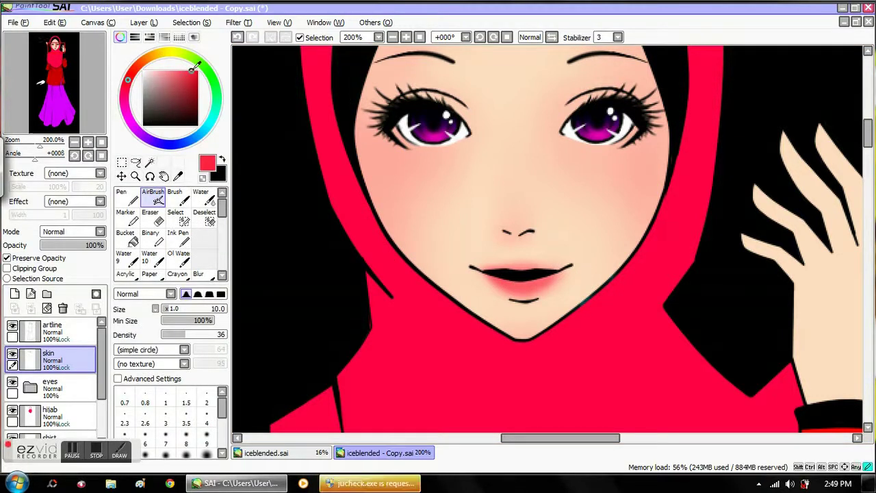
{"action": "left_click", "coordinate": [120, 37]}
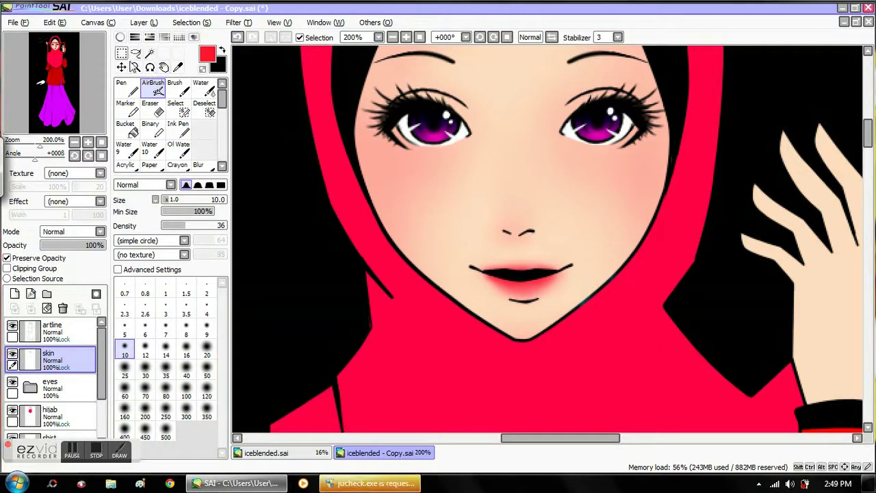
Try painting the lower lip with the Pen at size 16 and density 49.
{"action": "left_click", "coordinate": [121, 86]}
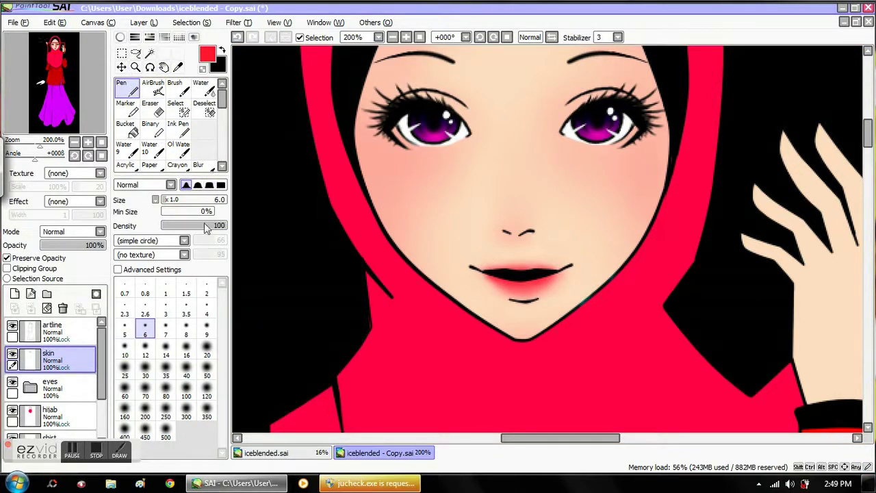
{"action": "left_click_drag", "start_coordinate": [514, 293], "coordinate": [535, 288]}
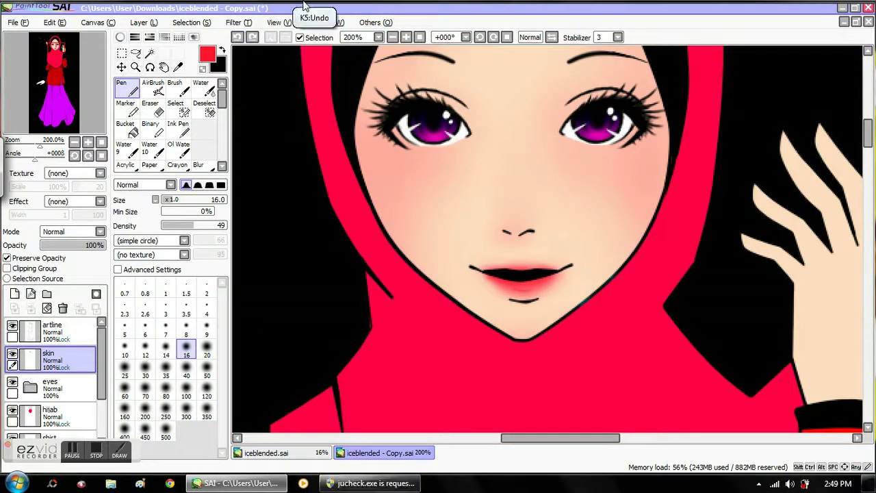
Add a white highlight to the middle of the lower lip with the AirBrush at size 7 and density 100.
{"action": "left_click", "coordinate": [121, 36]}
{"action": "left_click", "coordinate": [120, 36]}
{"action": "left_click", "coordinate": [152, 87]}
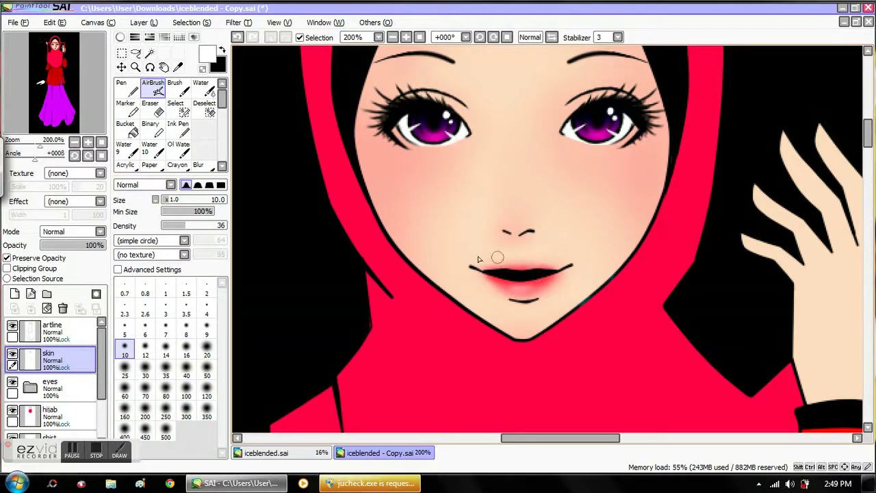
{"action": "left_click", "coordinate": [165, 331]}
{"action": "left_click_drag", "start_coordinate": [216, 226], "coordinate": [242, 223]}
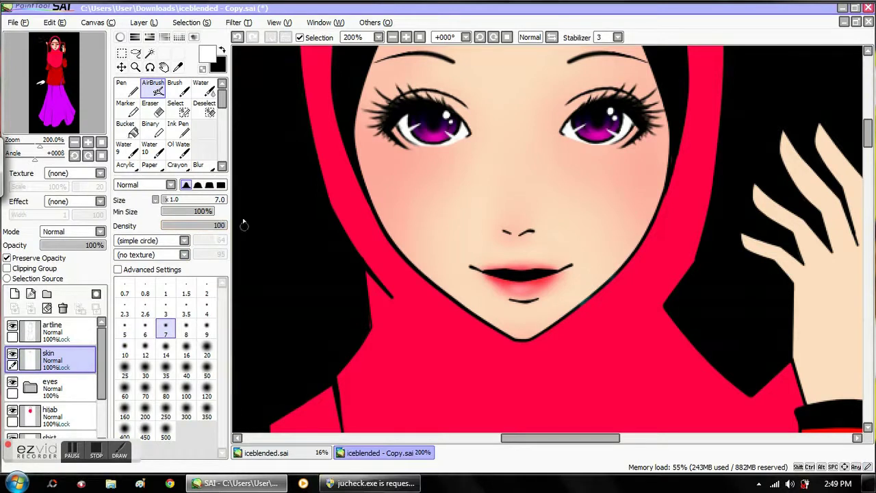
{"action": "left_click", "coordinate": [494, 37]}
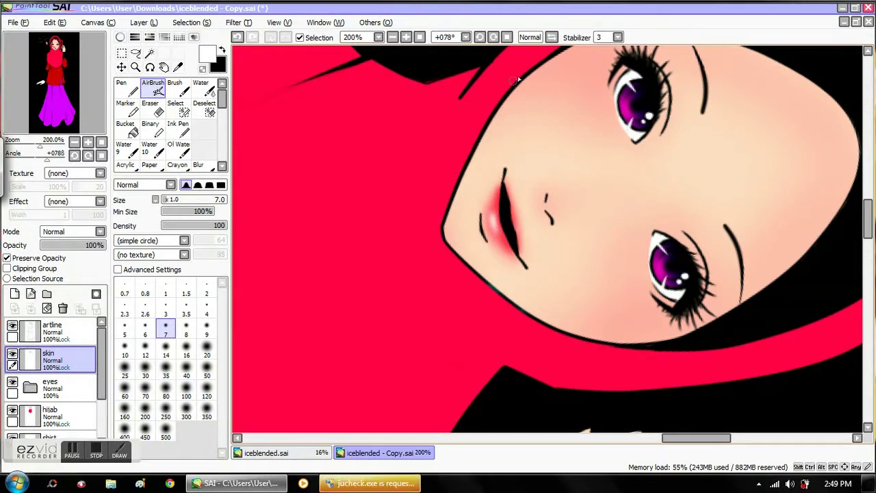
{"action": "left_click", "coordinate": [506, 37]}
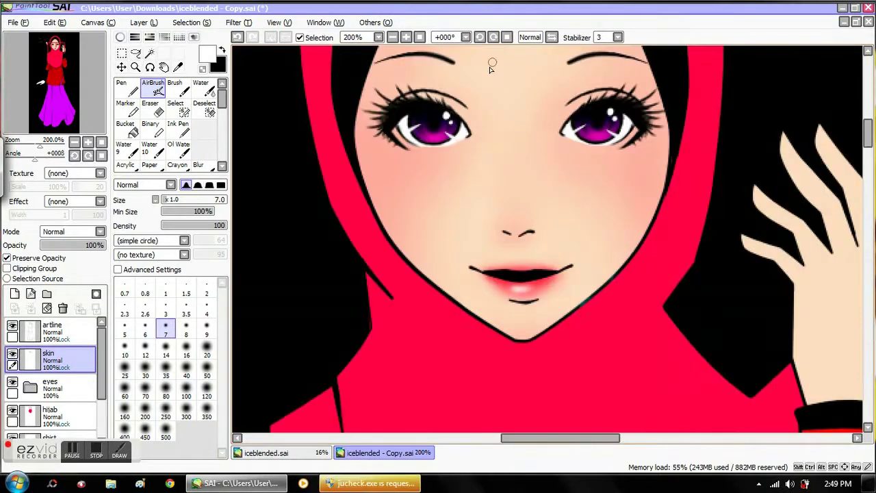
Examine the face and the lip highlight at several zoom levels.
{"action": "left_click", "coordinate": [392, 37]}
{"action": "left_click", "coordinate": [392, 37]}
{"action": "left_click", "coordinate": [405, 37]}
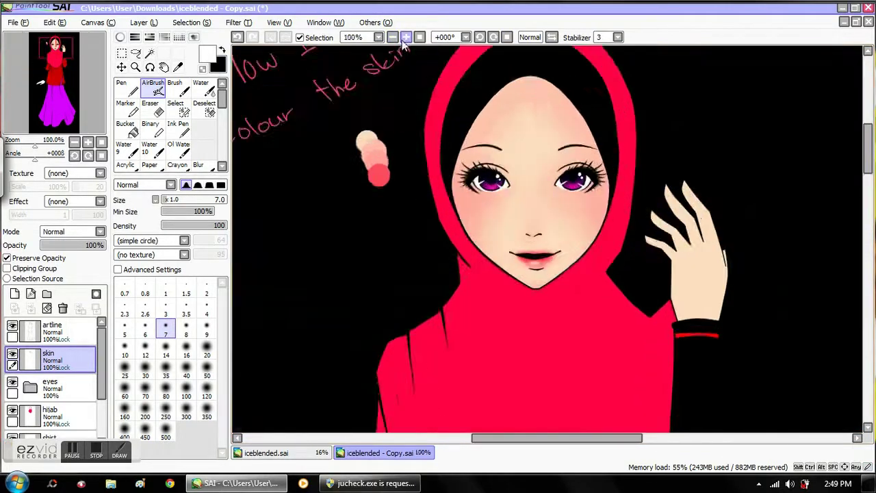
{"action": "left_click", "coordinate": [406, 37]}
{"action": "left_click", "coordinate": [392, 38]}
{"action": "left_click", "coordinate": [392, 37]}
{"action": "left_click", "coordinate": [406, 37]}
{"action": "left_click", "coordinate": [406, 37]}
Tint the nose with the salmon swatch using the AirBrush at size 20 and density 47, and soften it with Blur at size 50.
{"action": "left_click", "coordinate": [178, 66]}
{"action": "left_click", "coordinate": [387, 158]}
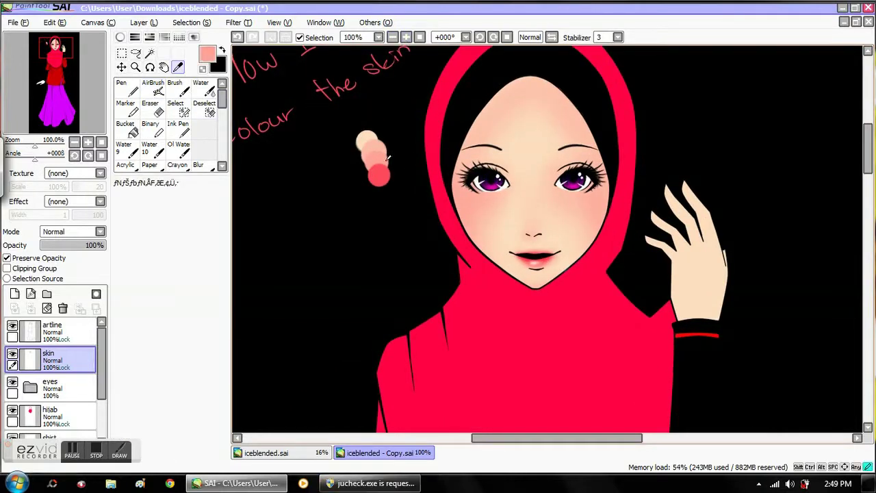
{"action": "left_click", "coordinate": [153, 89]}
{"action": "left_click", "coordinate": [207, 329]}
{"action": "left_click", "coordinate": [207, 351]}
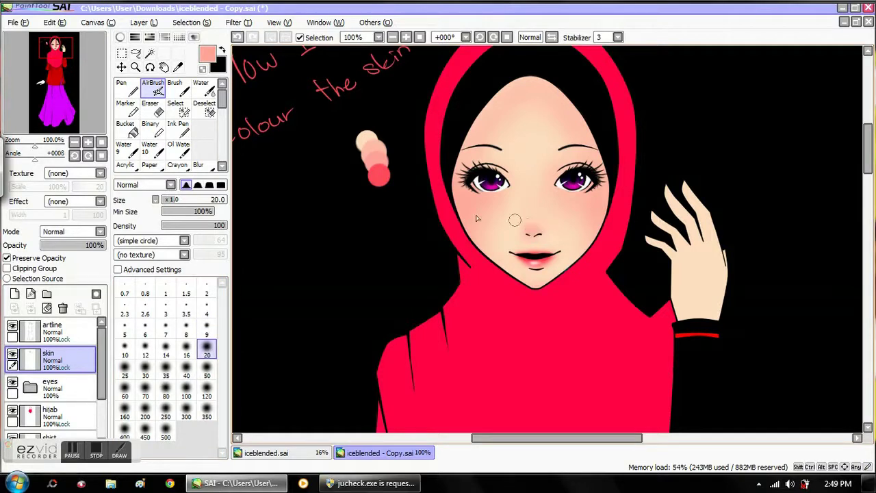
{"action": "left_click", "coordinate": [194, 227]}
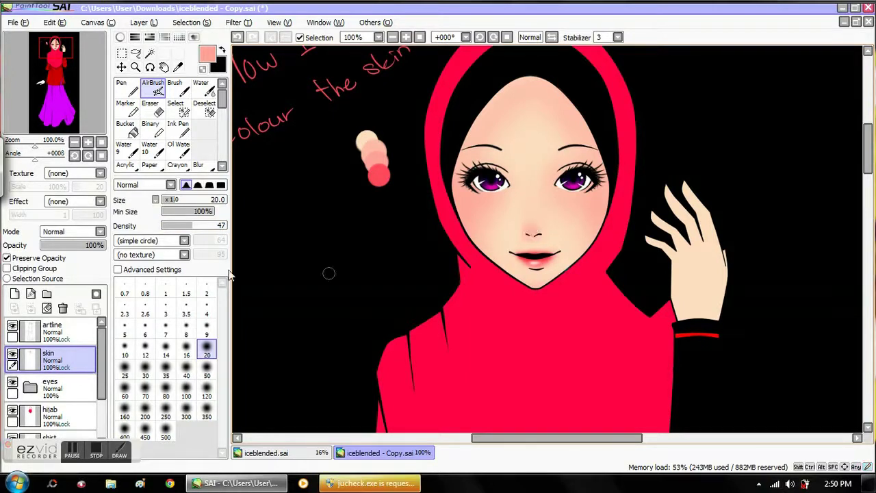
{"action": "left_click", "coordinate": [197, 165]}
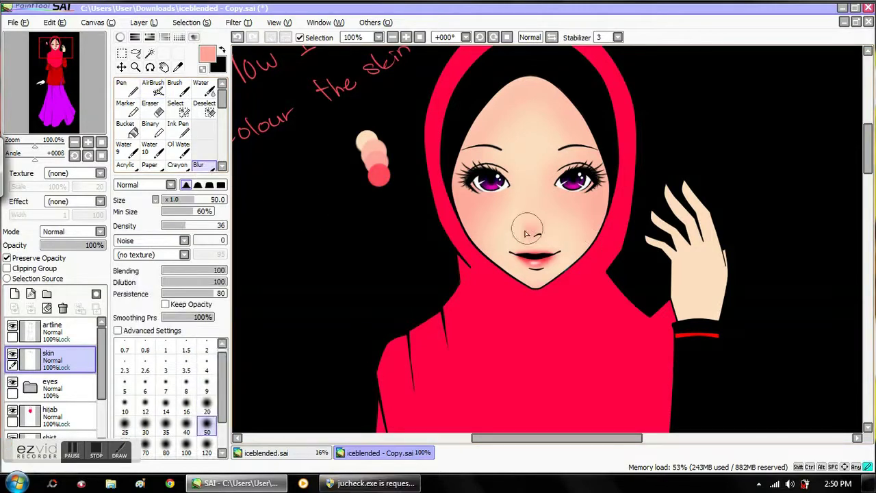
Touch up the face with the pale skin swatch, using the AirBrush at size 20 and density 47.
{"action": "left_click", "coordinate": [177, 66]}
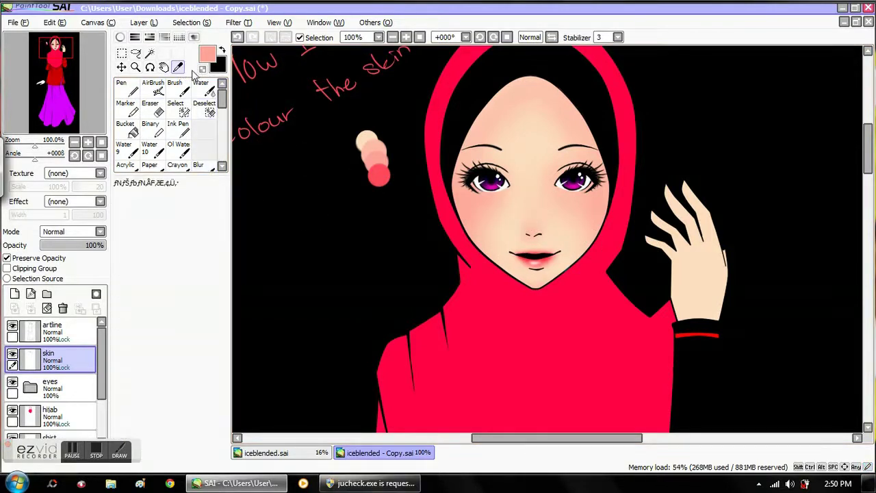
{"action": "left_click", "coordinate": [369, 133]}
{"action": "left_click", "coordinate": [153, 85]}
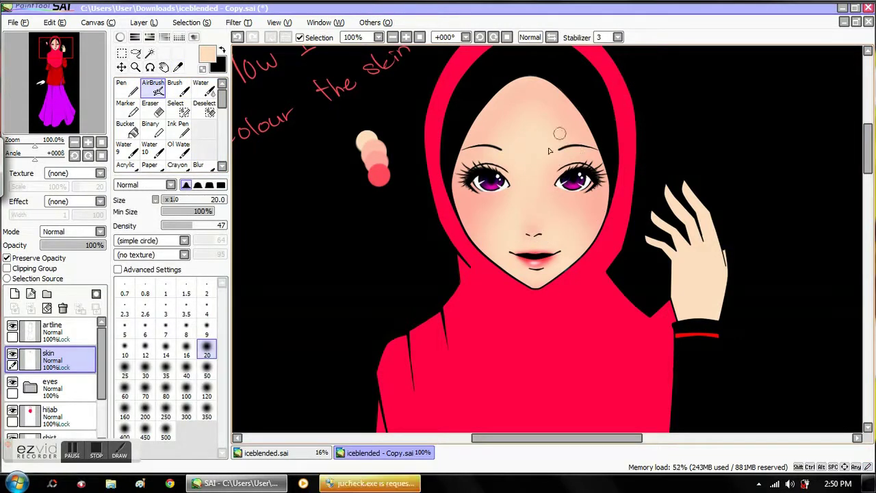
Shade the raised hand's edges and fingers with the salmon swatch, using a harder-edged AirBrush at size 20 and density 74, and blur the shading.
{"action": "left_click", "coordinate": [178, 68]}
{"action": "left_click", "coordinate": [379, 158]}
{"action": "left_click", "coordinate": [157, 111]}
{"action": "left_click", "coordinate": [155, 90]}
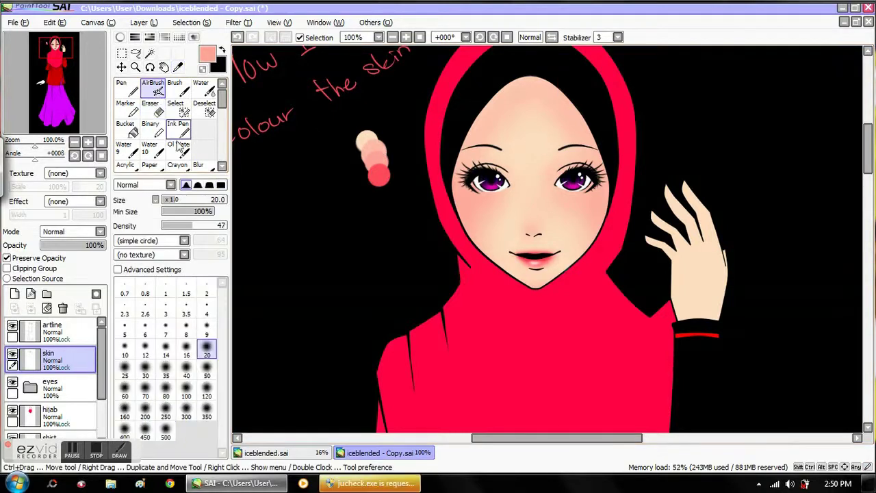
{"action": "left_click", "coordinate": [209, 225]}
{"action": "left_click", "coordinate": [209, 185]}
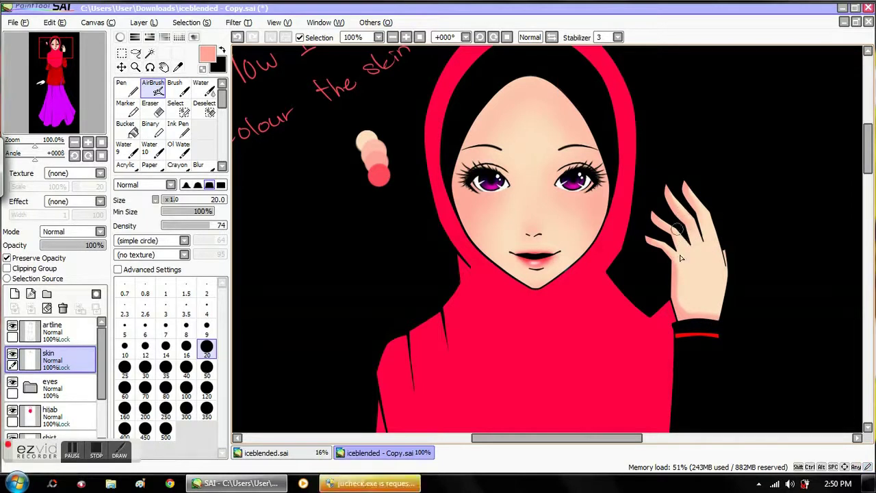
{"action": "left_click", "coordinate": [405, 37]}
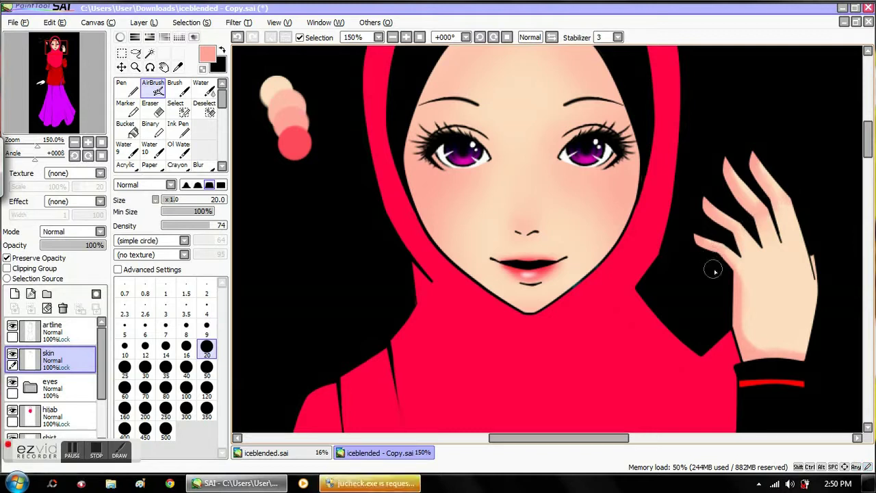
{"action": "key", "text": "b"}
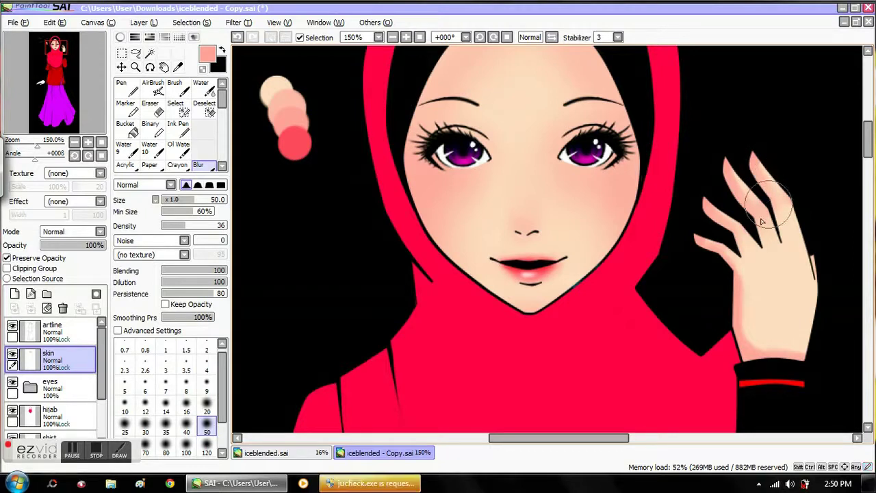
Deepen the hand's shading with a soft-edged AirBrush at density 46 and size 50, and blend between the fingers with Blur at size 8.
{"action": "left_click", "coordinate": [156, 89]}
{"action": "left_click", "coordinate": [192, 226]}
{"action": "left_click", "coordinate": [185, 185]}
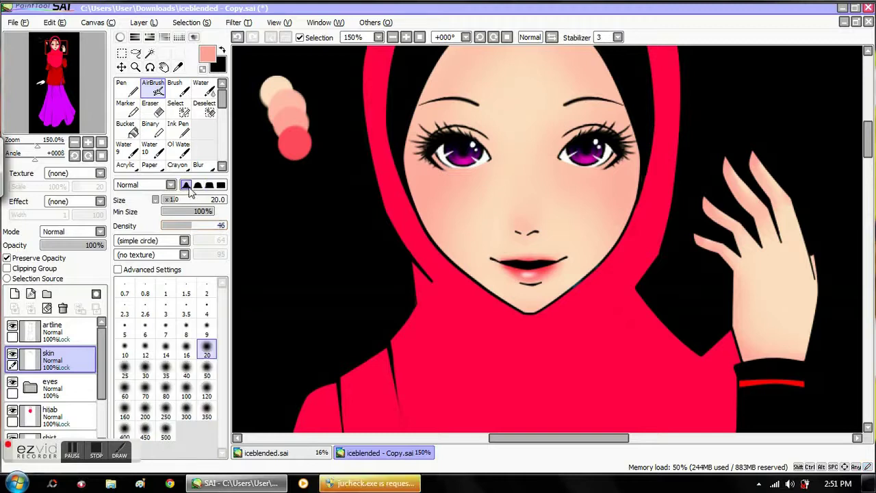
{"action": "left_click", "coordinate": [206, 370]}
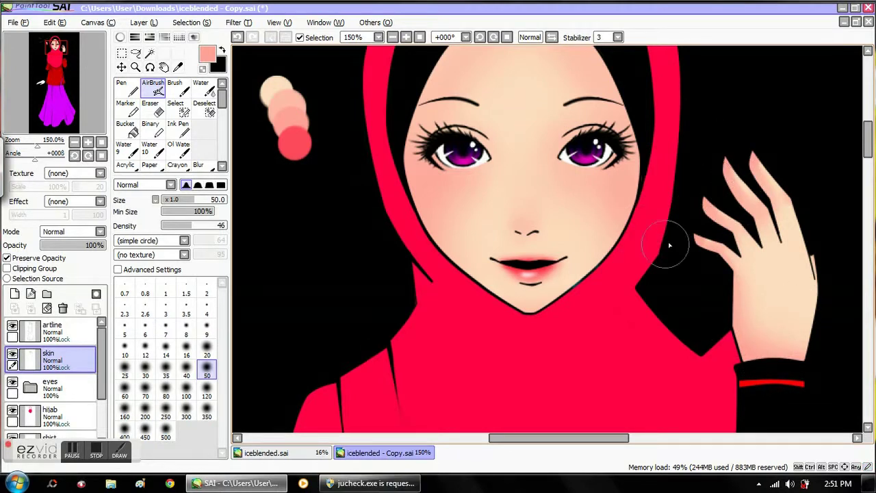
{"action": "key", "text": "b"}
{"action": "left_click", "coordinate": [189, 393]}
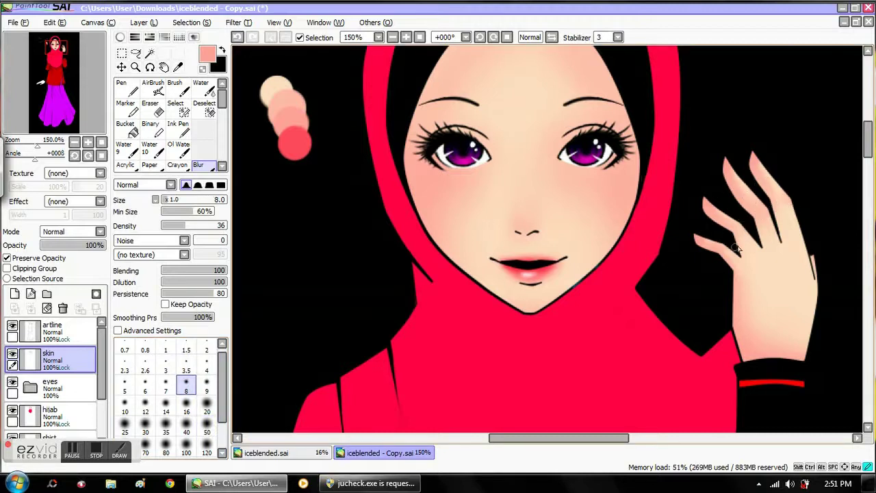
Touch up the hand's shading with the pale skin swatch, using the AirBrush at size 20 and density 46.
{"action": "left_click", "coordinate": [178, 68]}
{"action": "left_click", "coordinate": [272, 84]}
{"action": "left_click", "coordinate": [154, 89]}
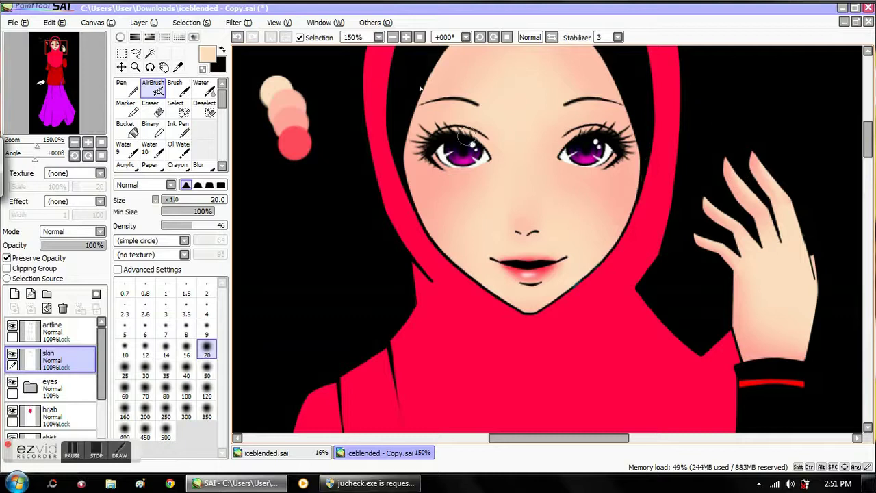
Turn off Preserve Opacity on the skin layer and handwrite "using 1 layer" with a smiley above the raised hand, using the Pen at size 16.
{"action": "left_click", "coordinate": [392, 38]}
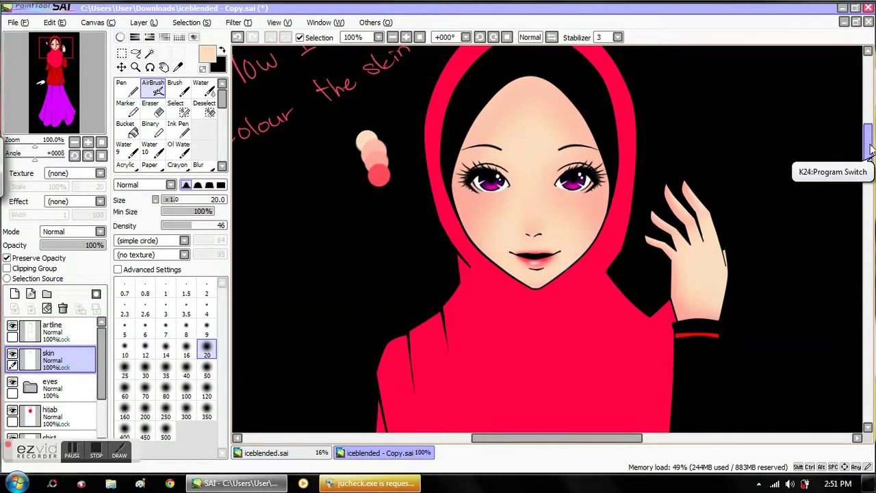
{"action": "left_click_drag", "start_coordinate": [869, 151], "coordinate": [868, 141]}
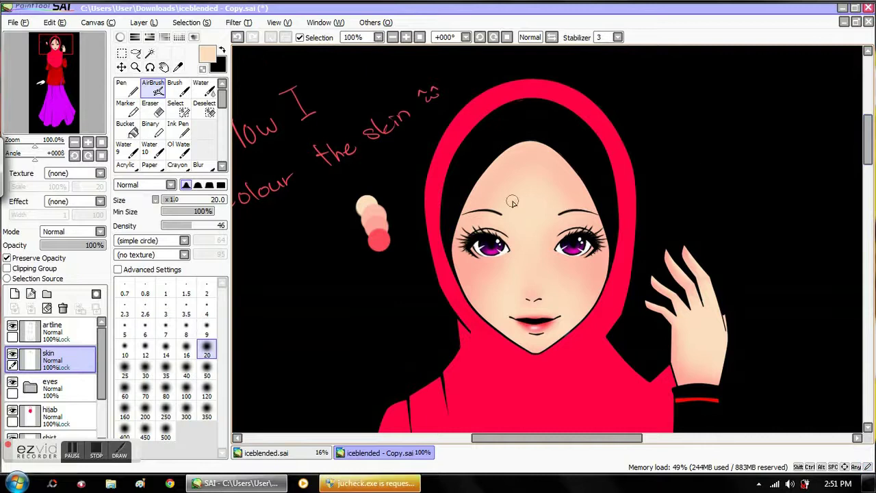
{"action": "left_click", "coordinate": [127, 88]}
{"action": "left_click", "coordinate": [7, 258]}
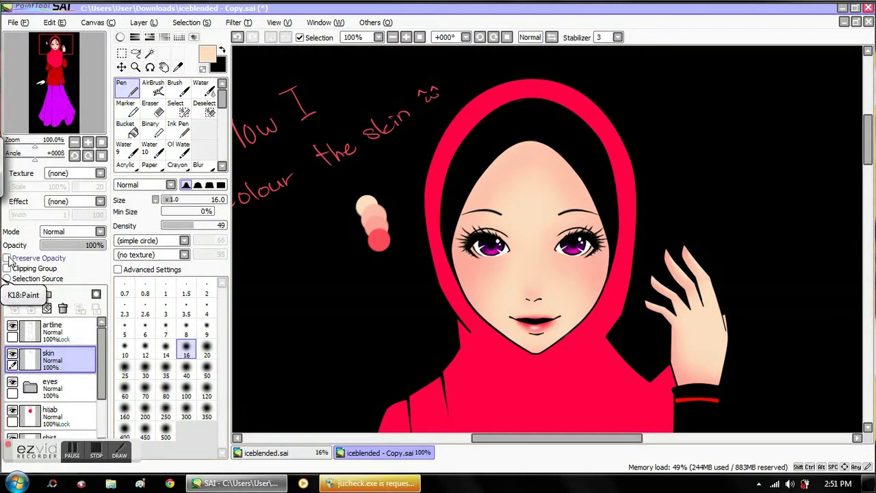
{"action": "mouse_move", "coordinate": [674, 110]}
{"action": "left_mouse_down"}
{"action": "mouse_move", "coordinate": [701, 119]}
{"action": "mouse_move", "coordinate": [718, 108]}
{"action": "mouse_move", "coordinate": [717, 118]}
{"action": "mouse_move", "coordinate": [738, 131]}
{"action": "left_mouse_up"}
{"action": "left_click_drag", "start_coordinate": [673, 165], "coordinate": [696, 183]}
{"action": "mouse_move", "coordinate": [715, 154]}
{"action": "left_mouse_down"}
{"action": "mouse_move", "coordinate": [734, 171]}
{"action": "mouse_move", "coordinate": [728, 179]}
{"action": "mouse_move", "coordinate": [749, 166]}
{"action": "mouse_move", "coordinate": [749, 189]}
{"action": "mouse_move", "coordinate": [778, 164]}
{"action": "left_mouse_up"}
{"action": "mouse_move", "coordinate": [780, 166]}
{"action": "left_mouse_down"}
{"action": "mouse_move", "coordinate": [813, 130]}
{"action": "mouse_move", "coordinate": [832, 139]}
{"action": "left_mouse_up"}
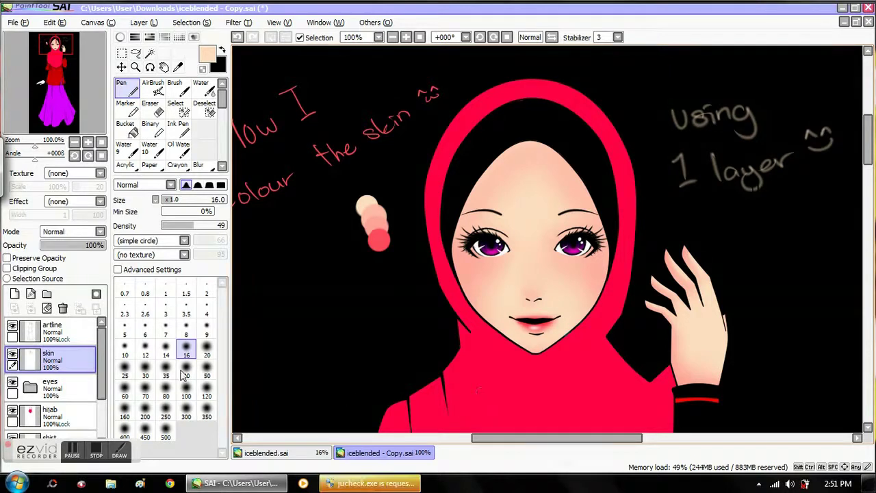